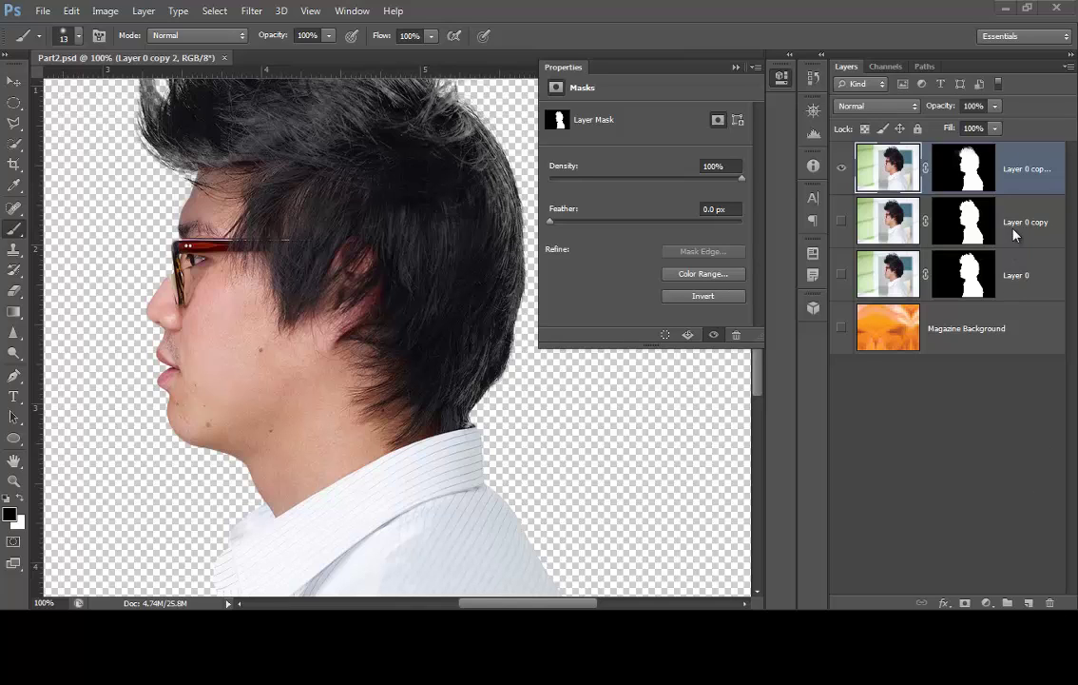
# Delete the hidden layers Layer 0 copy and Layer 0, and rename the remaining photo layer to Model
pyautogui.moveTo(1025, 222); pyautogui.dragTo(1050, 602)
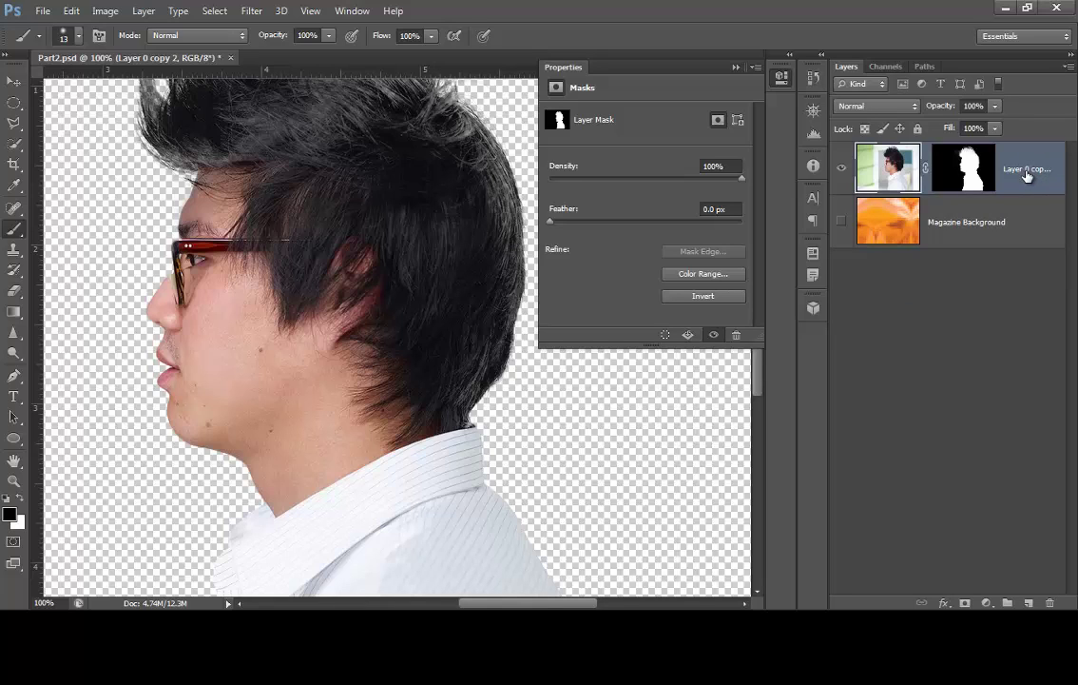
pyautogui.doubleClick(1027, 171)
pyautogui.write('Mode')
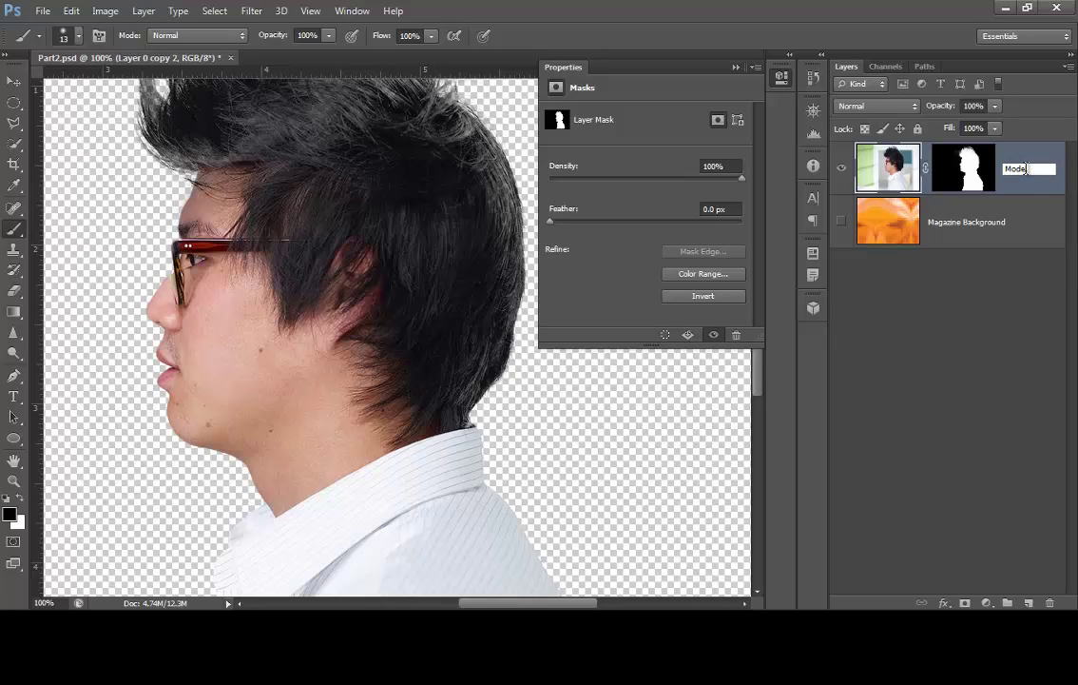
pyautogui.write('l')
pyautogui.press('Return')
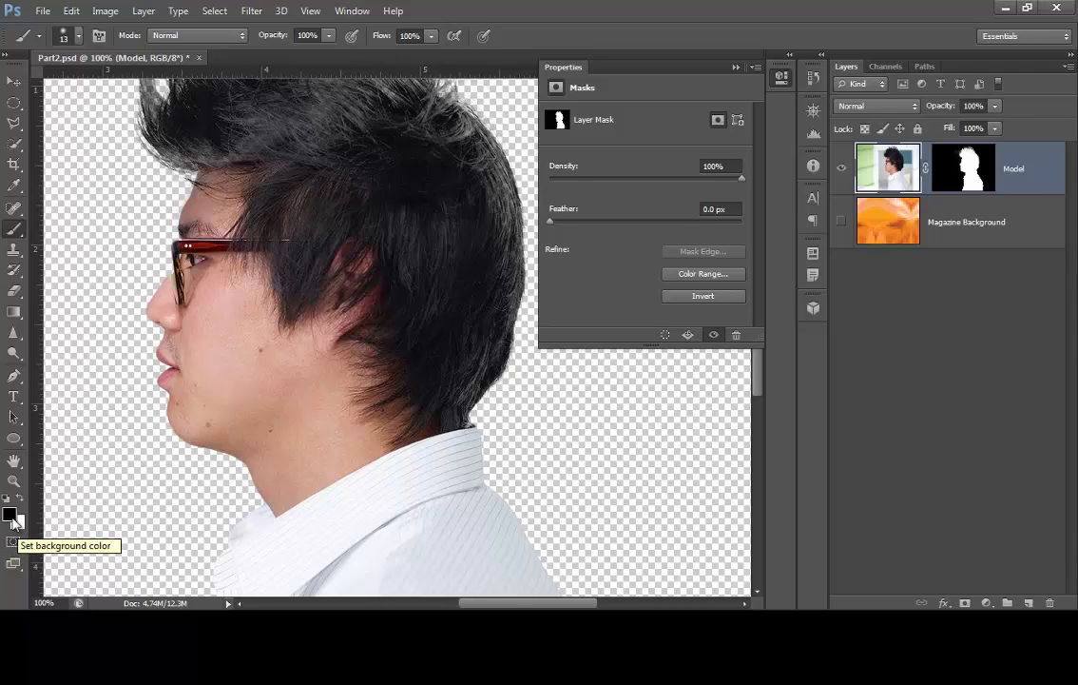
# Enter Quick Mask mode and paint with the Brush over the glasses' temple arm and front rim
pyautogui.click(14, 543)
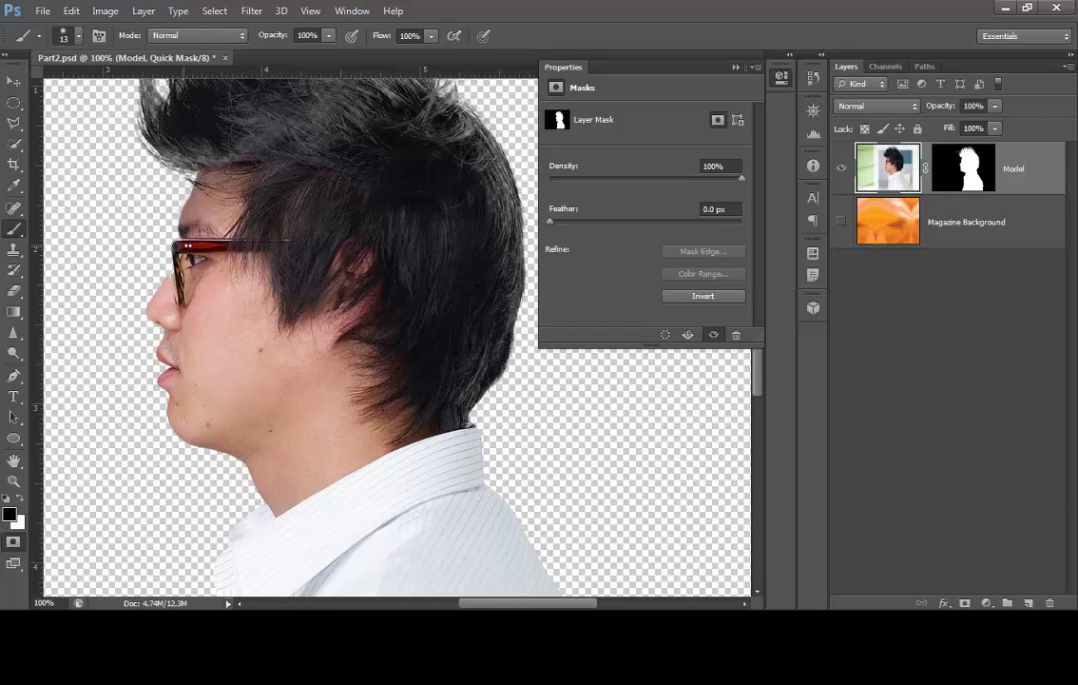
pyautogui.moveTo(177, 246); pyautogui.dragTo(276, 245)
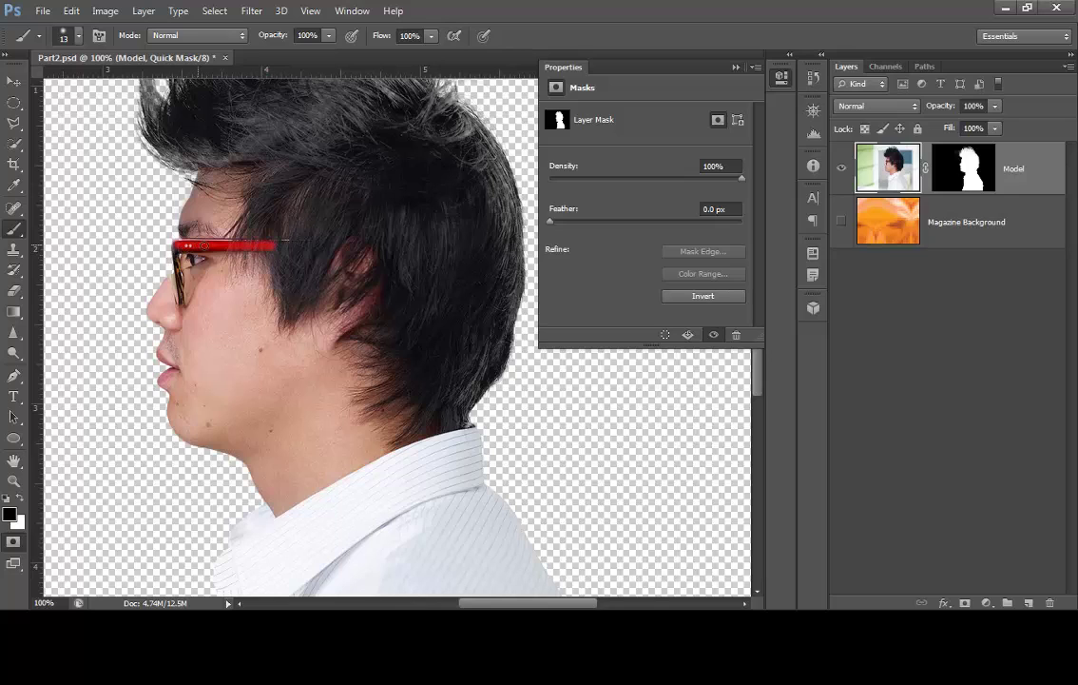
pyautogui.click(13, 480)
pyautogui.moveTo(171, 188); pyautogui.dragTo(287, 316)
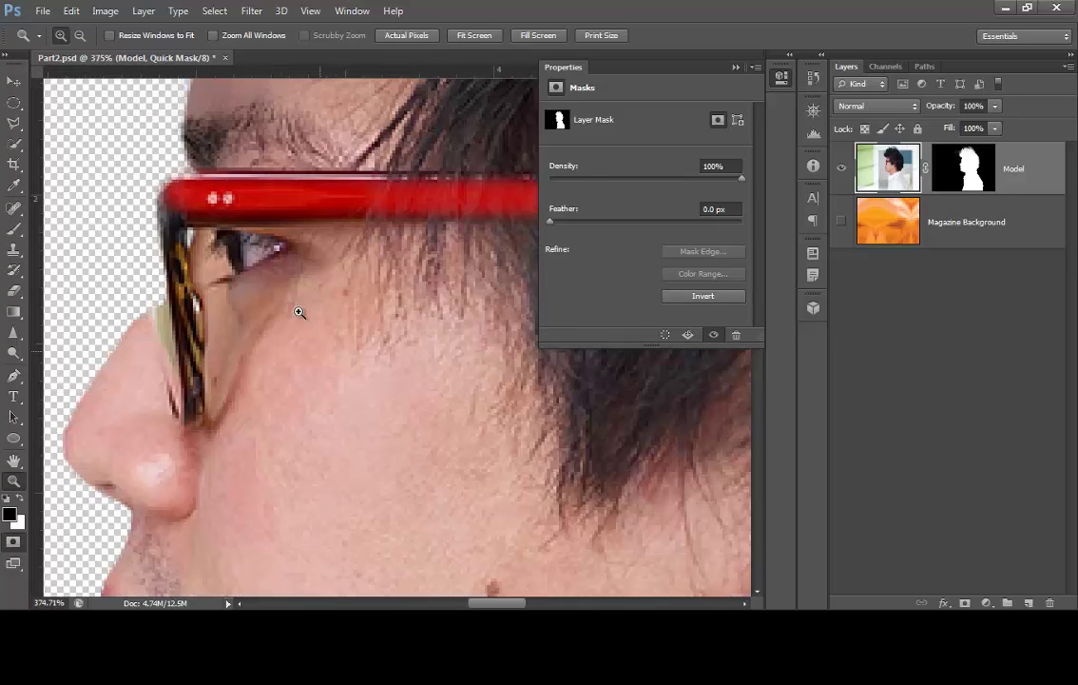
pyautogui.click(13, 228)
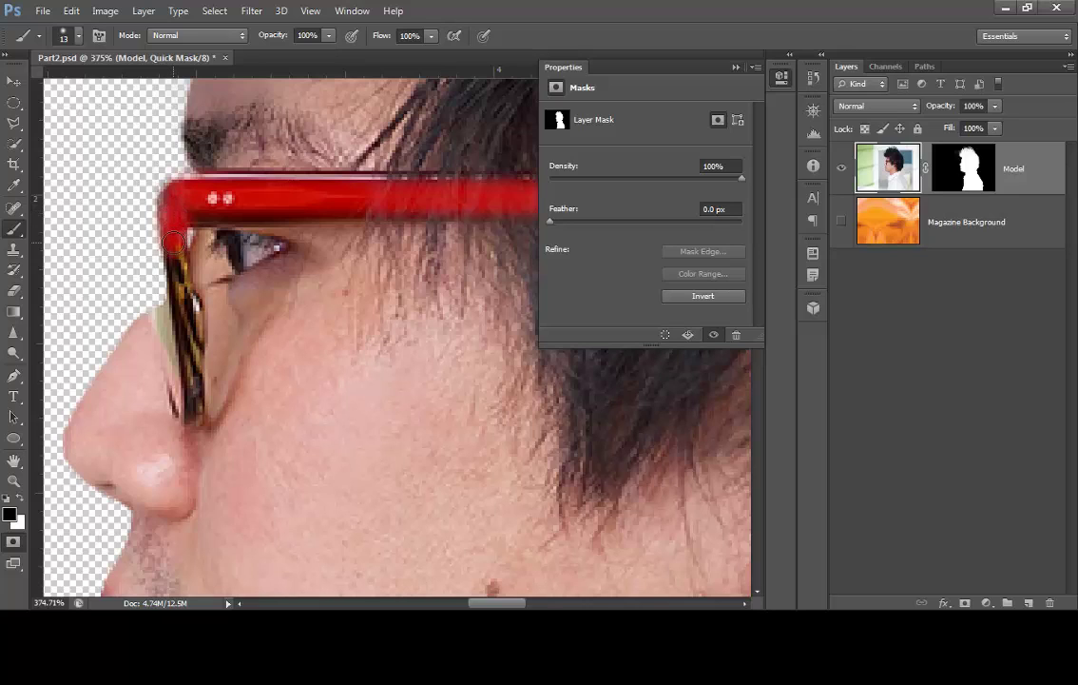
pyautogui.moveTo(173, 241)
pyautogui.mouseDown()
pyautogui.moveTo(180, 369)
pyautogui.moveTo(193, 311)
pyautogui.moveTo(174, 276)
pyautogui.mouseUp()
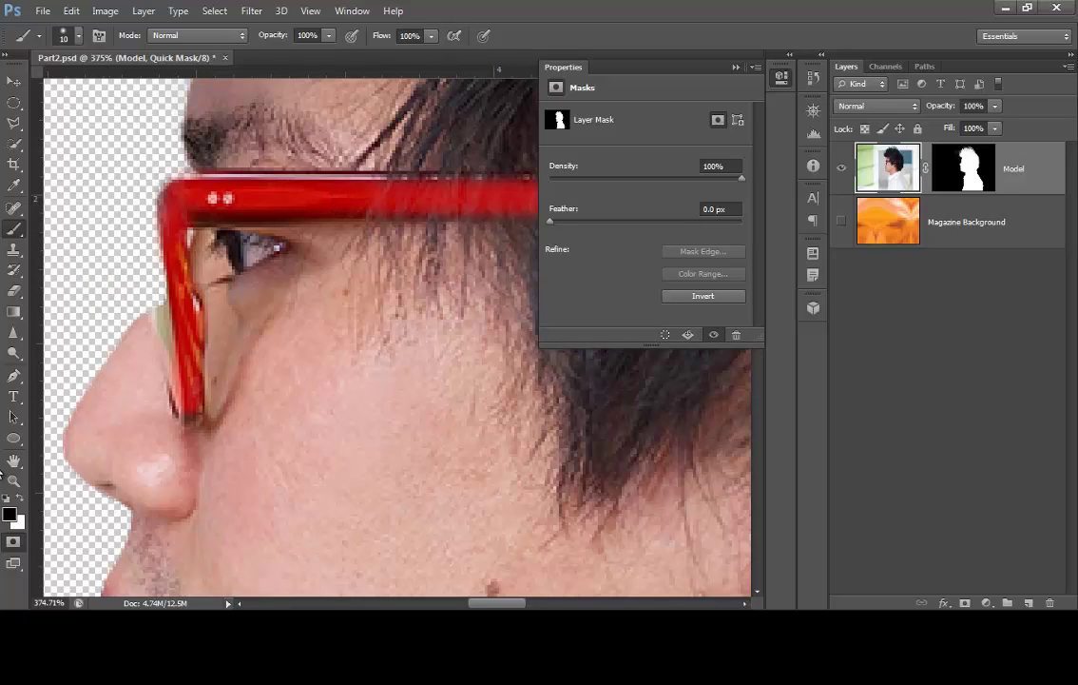
# Turn the quick mask into a selection and invert it so only the glasses frame is selected
pyautogui.doubleClick(14, 482)
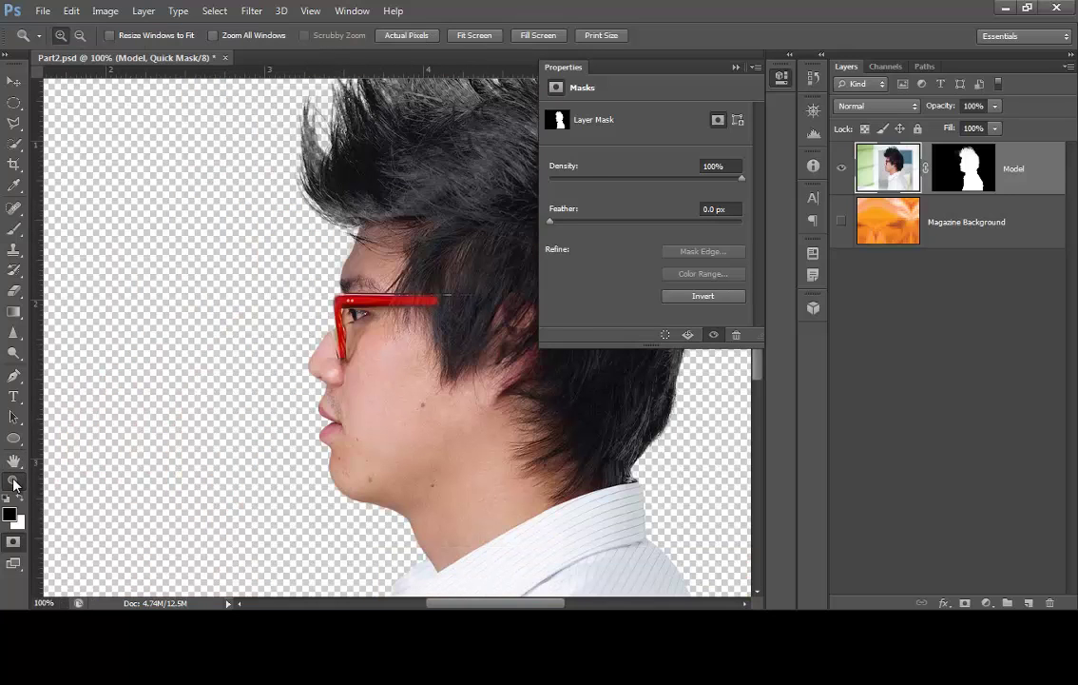
pyautogui.click(489, 58)
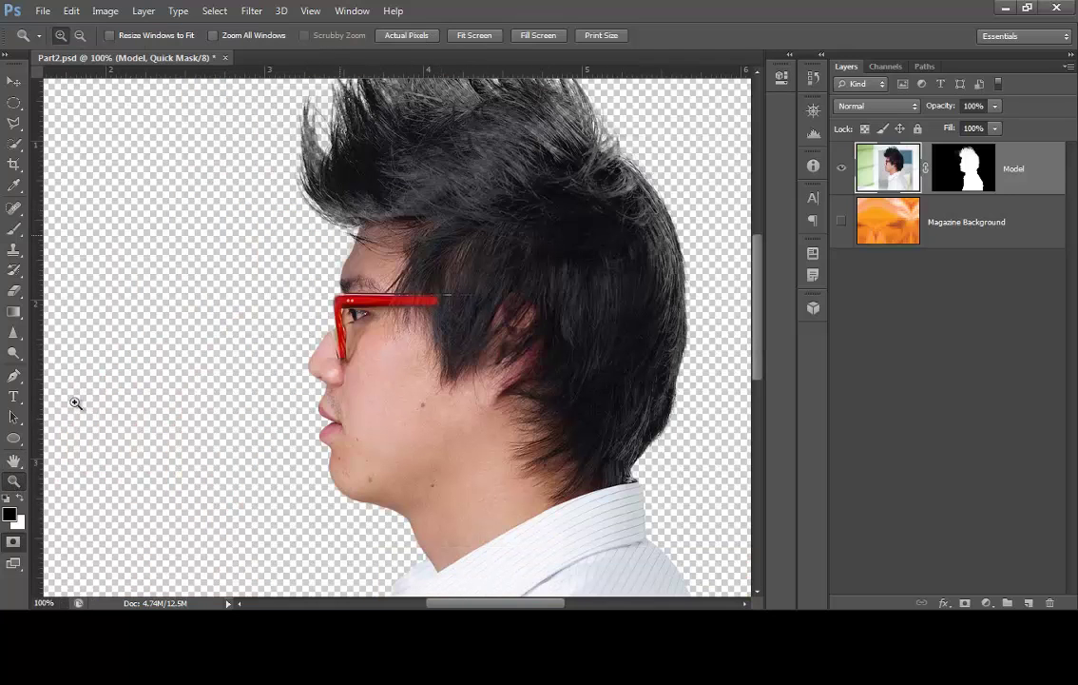
pyautogui.doubleClick(13, 461)
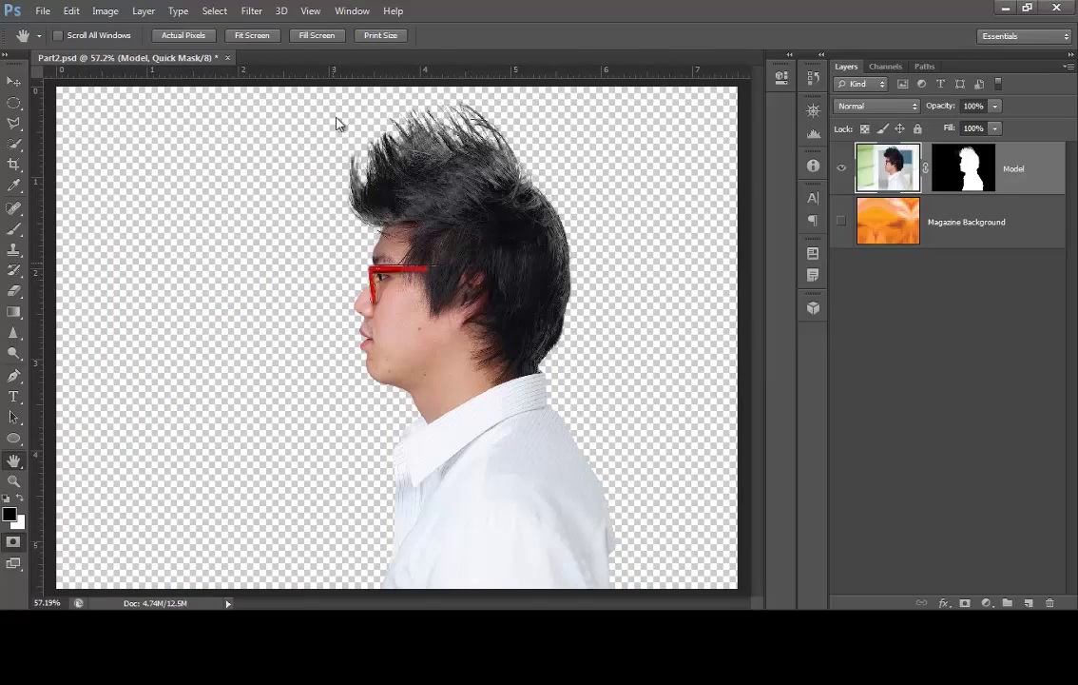
pyautogui.click(14, 546)
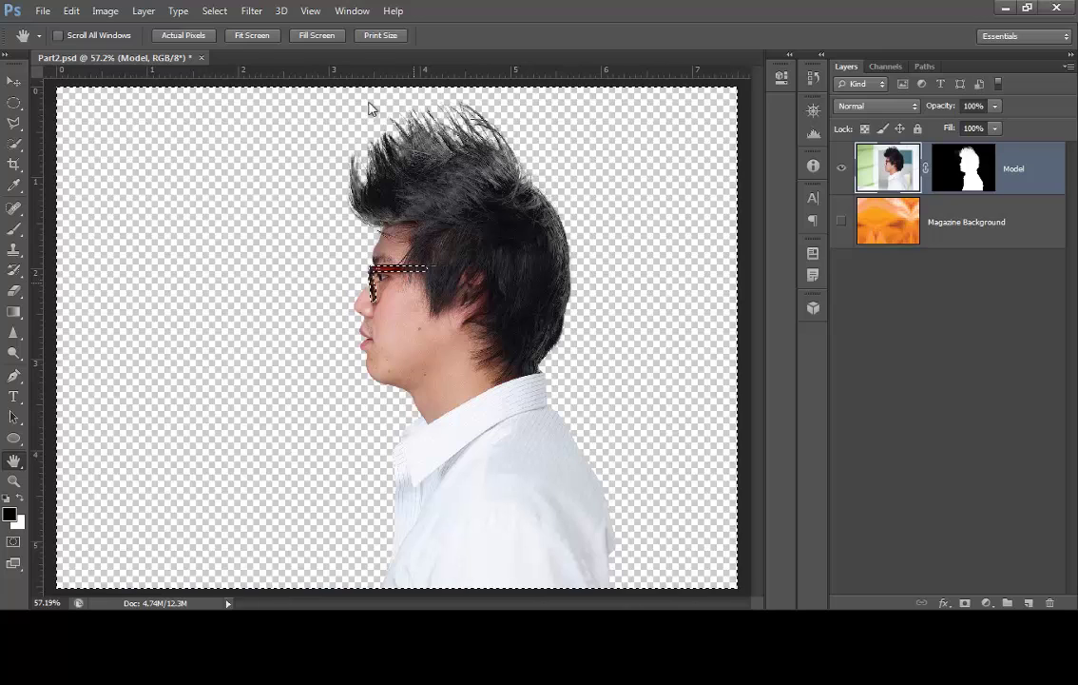
pyautogui.click(213, 11)
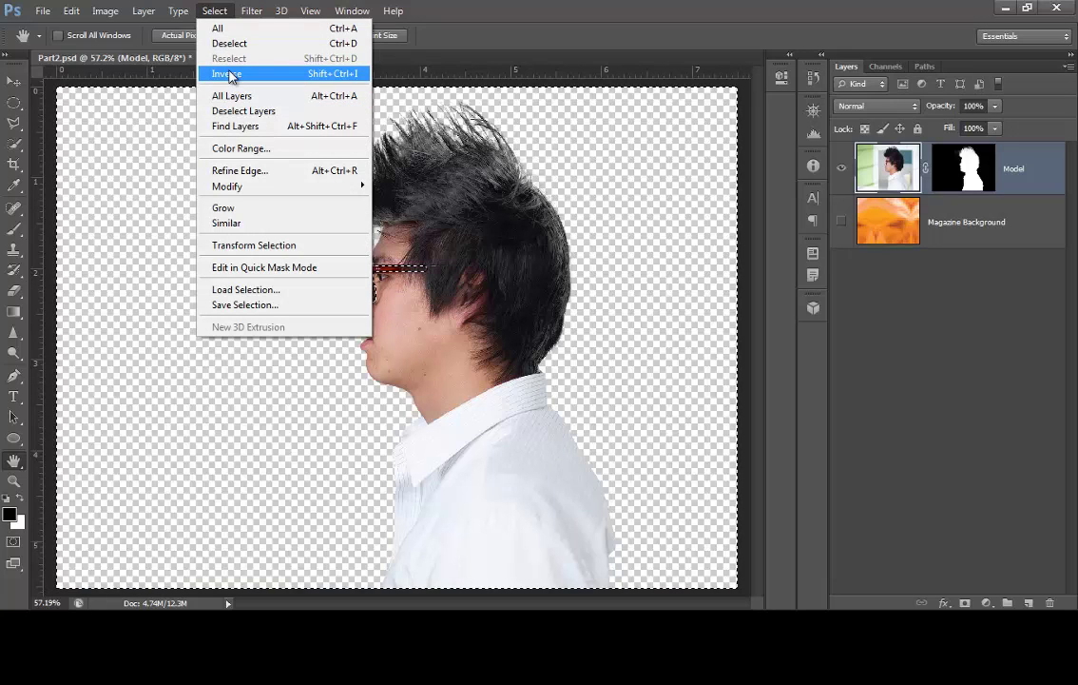
pyautogui.click(229, 74)
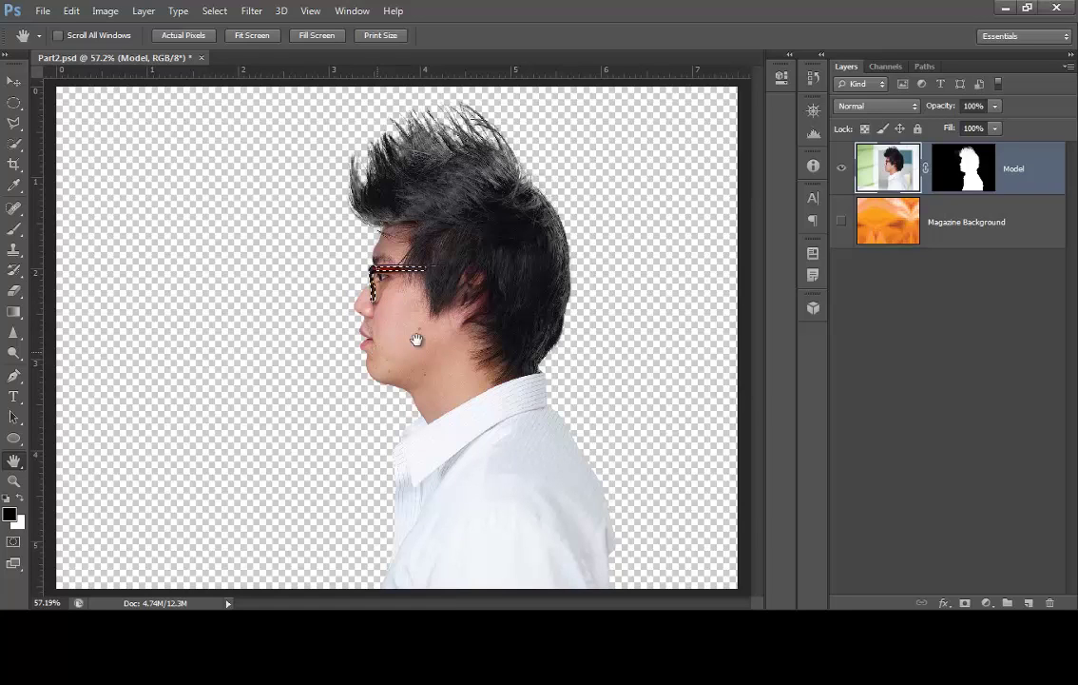
# Recolor the selected glasses with Hue/Saturation at a hue of +63, and clear the selection
pyautogui.click(108, 13)
pyautogui.moveTo(125, 52)
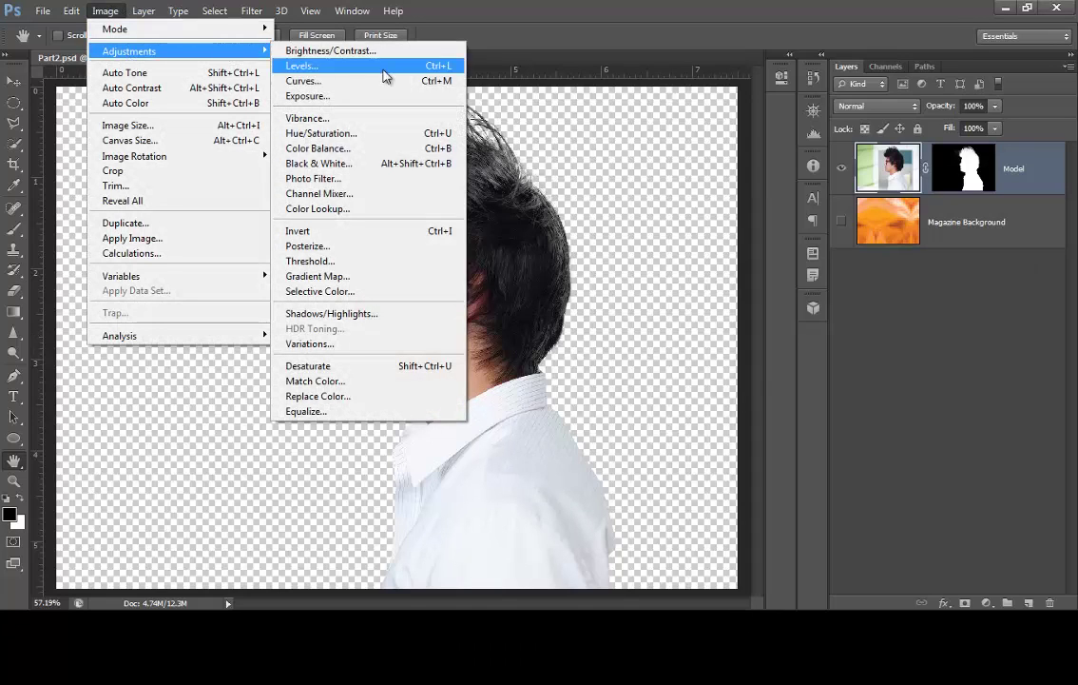
pyautogui.click(354, 133)
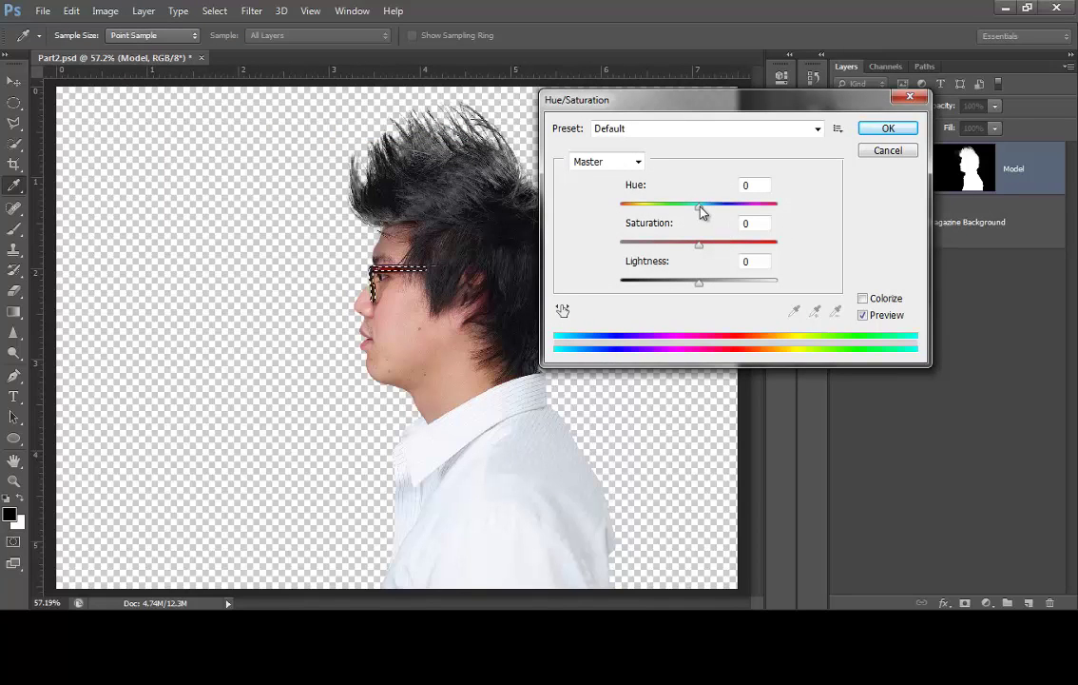
pyautogui.moveTo(699, 208); pyautogui.dragTo(737, 217)
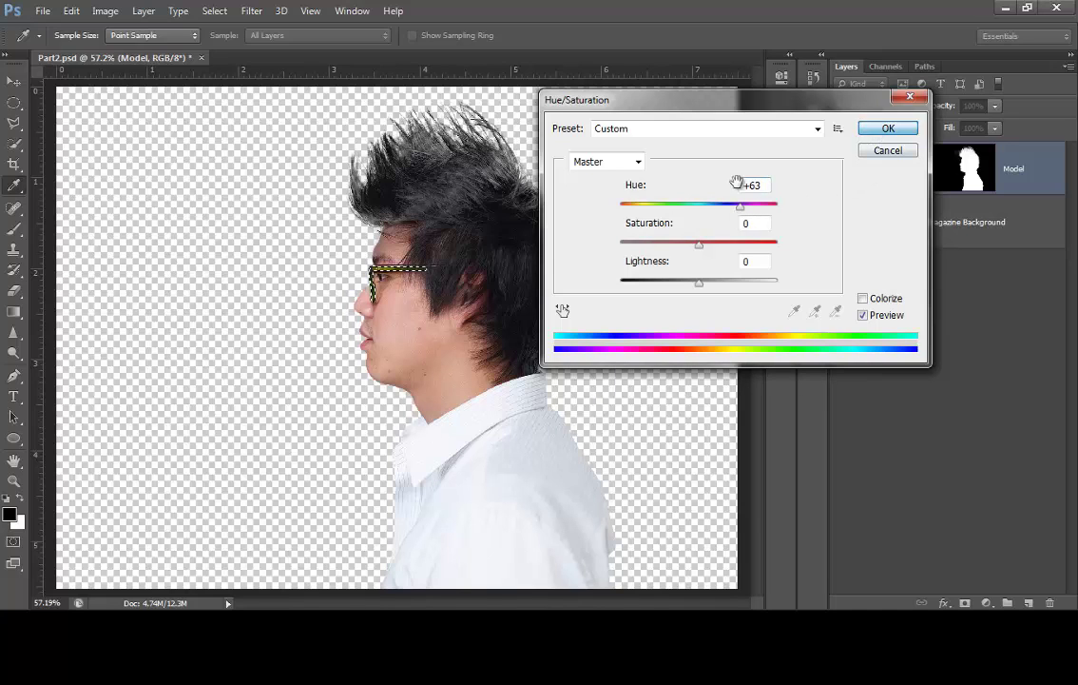
pyautogui.press('Return')
pyautogui.press('h')
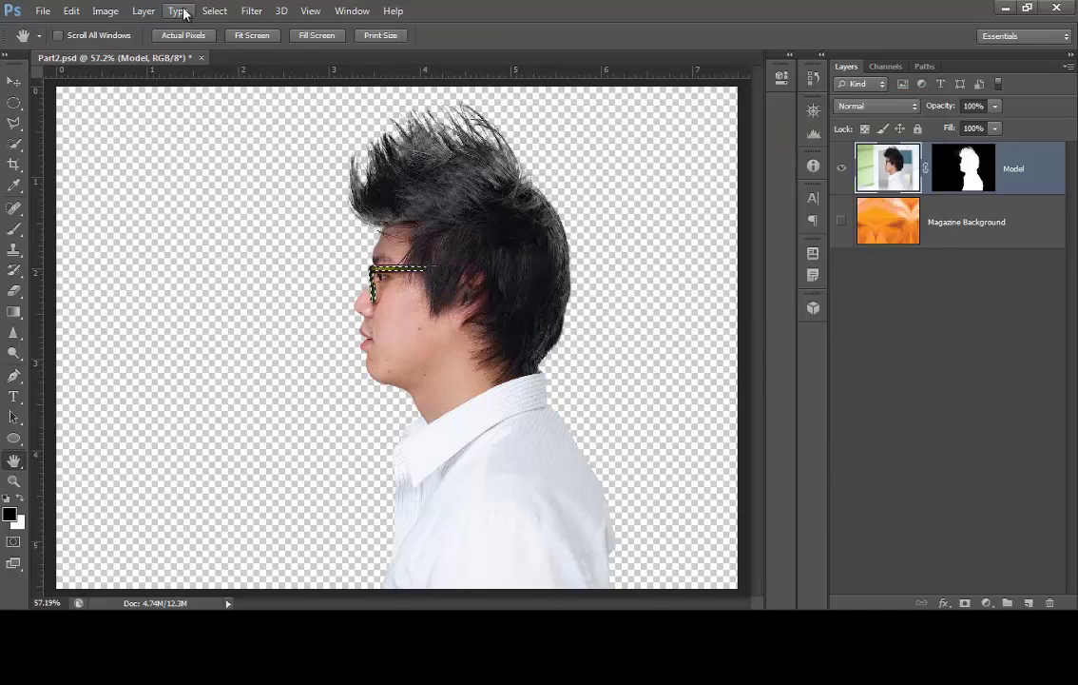
pyautogui.click(215, 11)
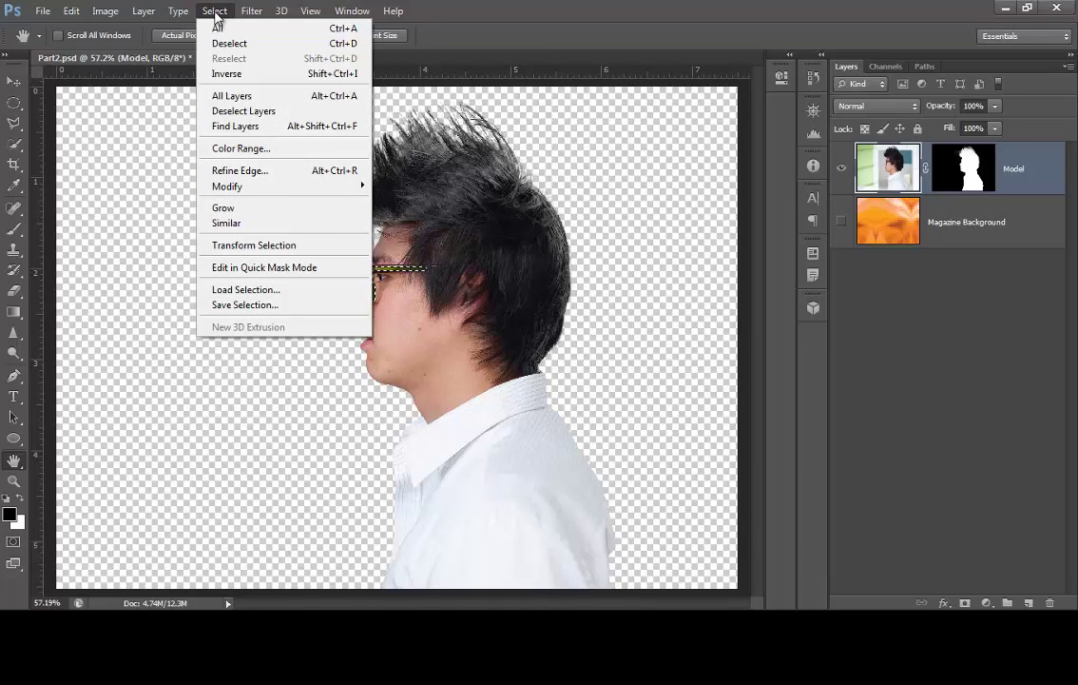
pyautogui.click(217, 29)
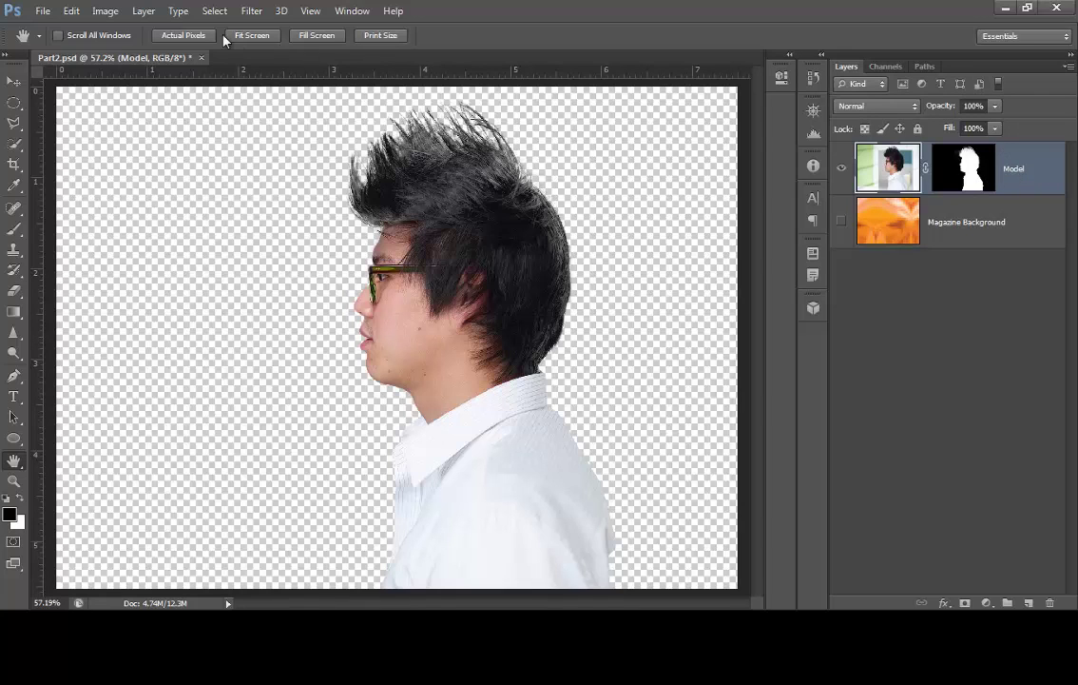
# Start Puppet Warp on the Model layer and place eight pins along the upper edge of the shirt collar
pyautogui.click(69, 10)
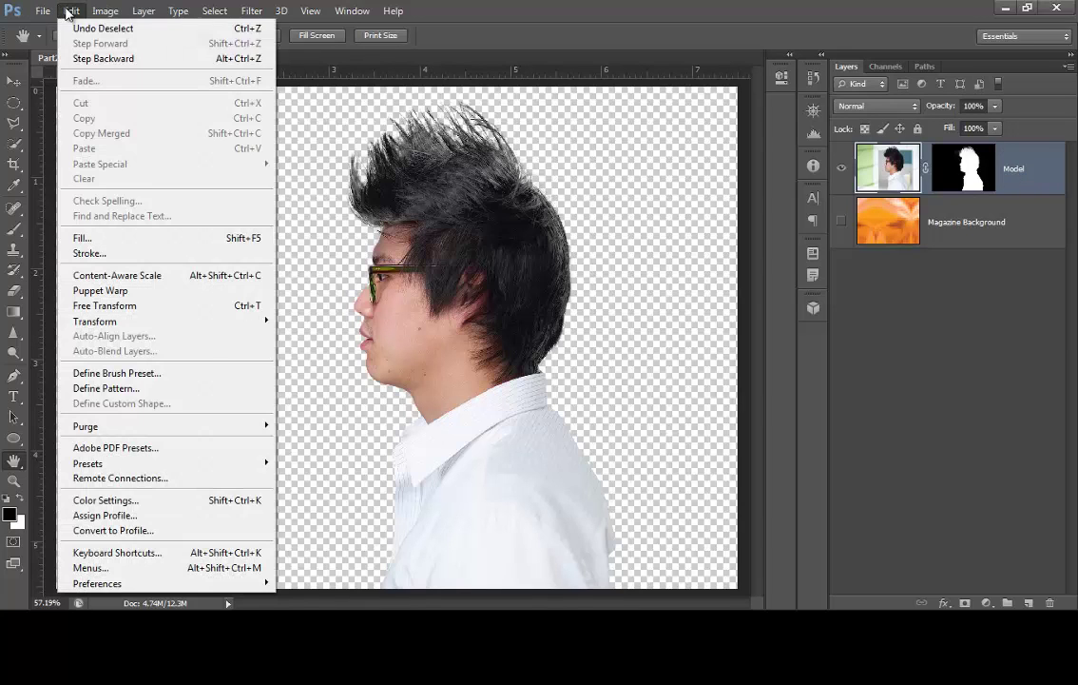
pyautogui.click(102, 290)
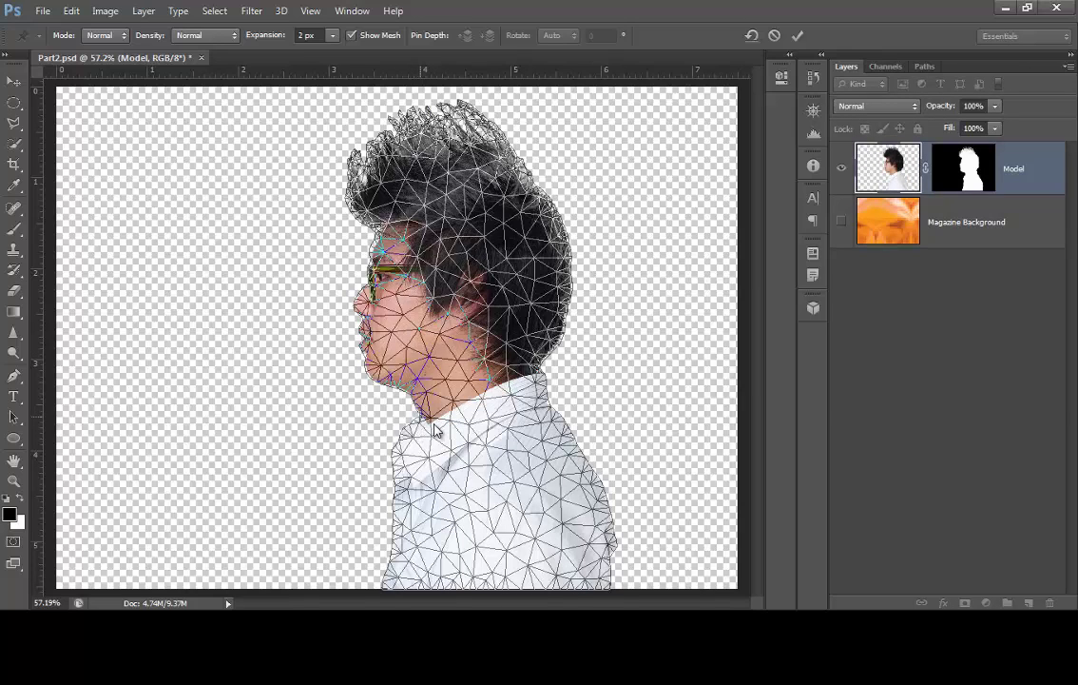
pyautogui.click(432, 423)
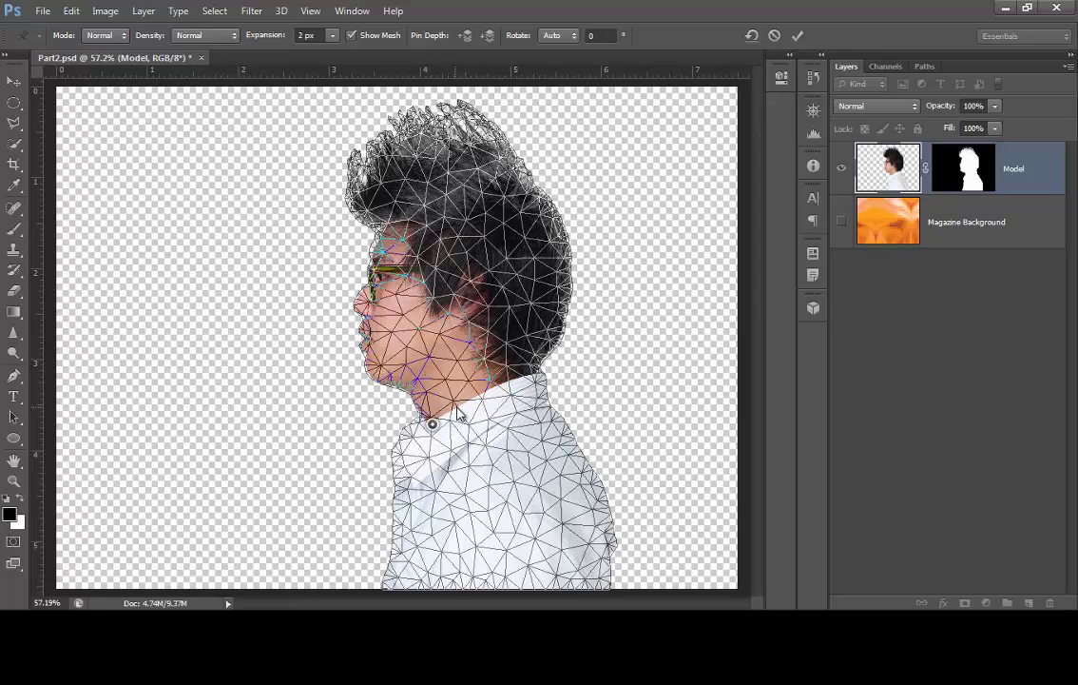
pyautogui.click(458, 410)
pyautogui.click(481, 396)
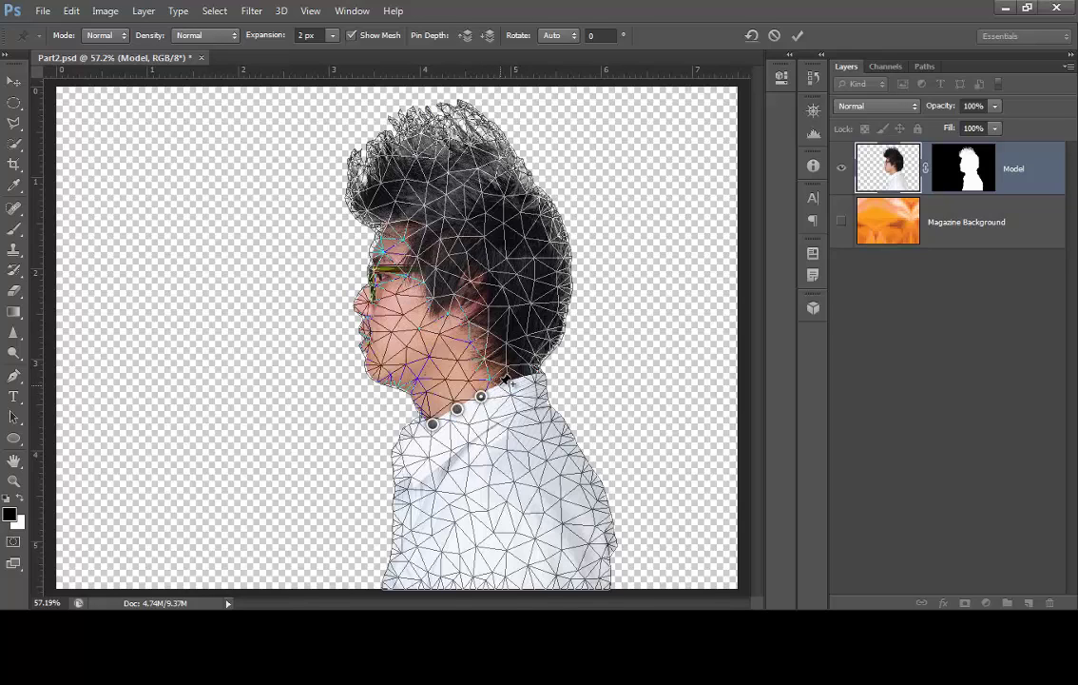
pyautogui.click(502, 388)
pyautogui.click(518, 380)
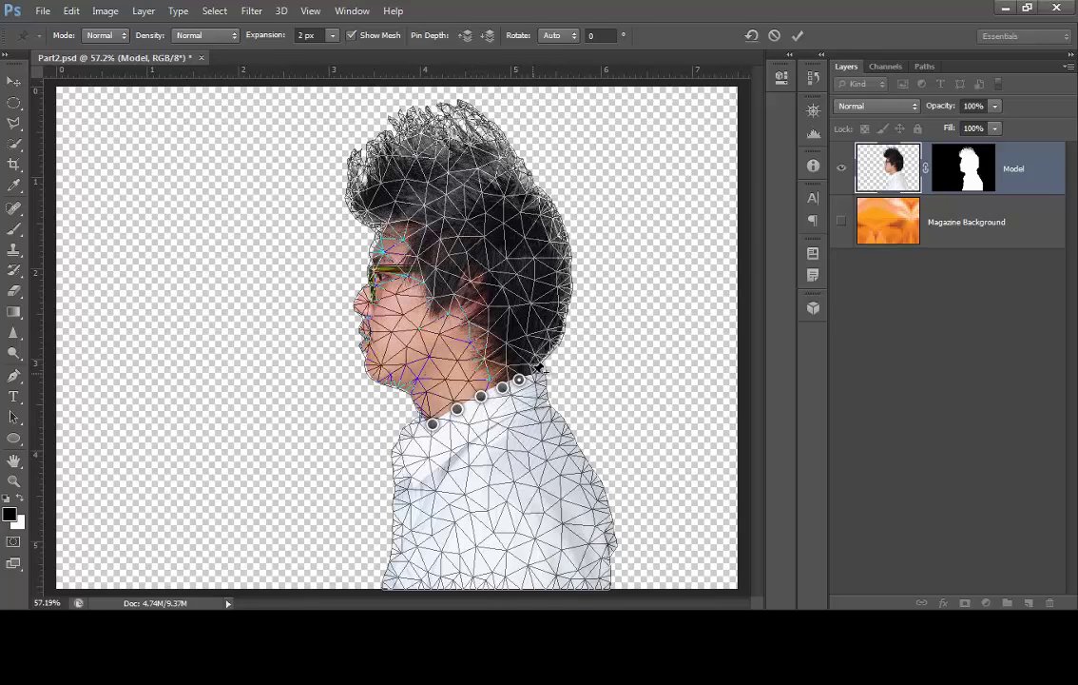
pyautogui.click(535, 376)
pyautogui.click(422, 420)
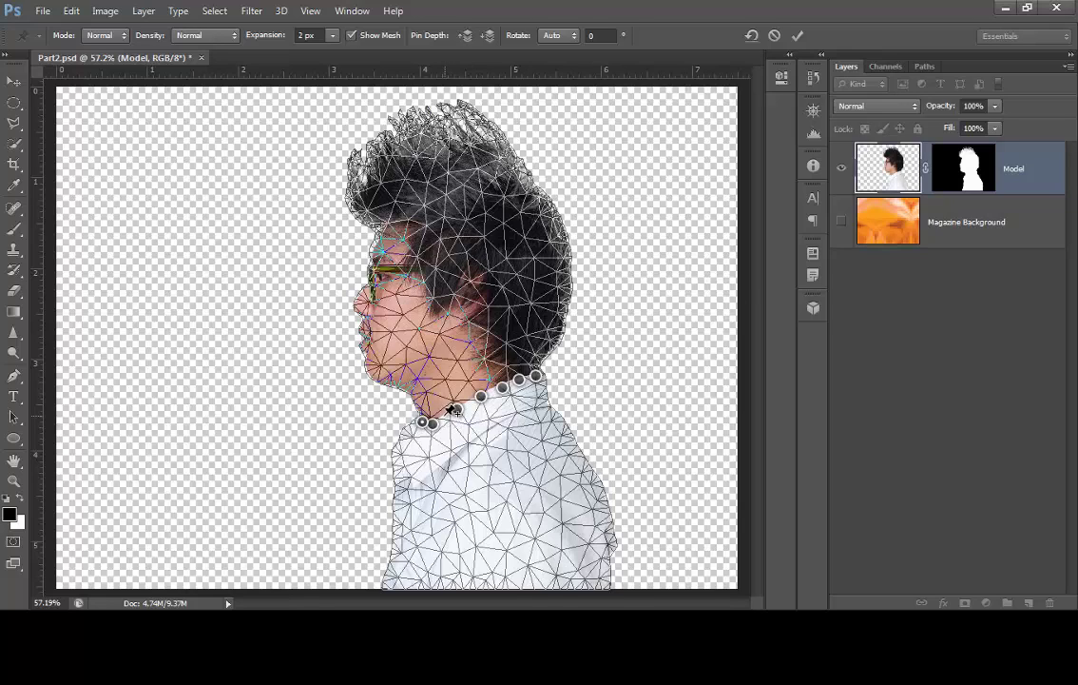
pyautogui.click(445, 416)
# Try tilting the head by moving the collar's rear pin and rotating it to 144 degrees, and undo the warp
pyautogui.moveTo(538, 380); pyautogui.dragTo(546, 384)
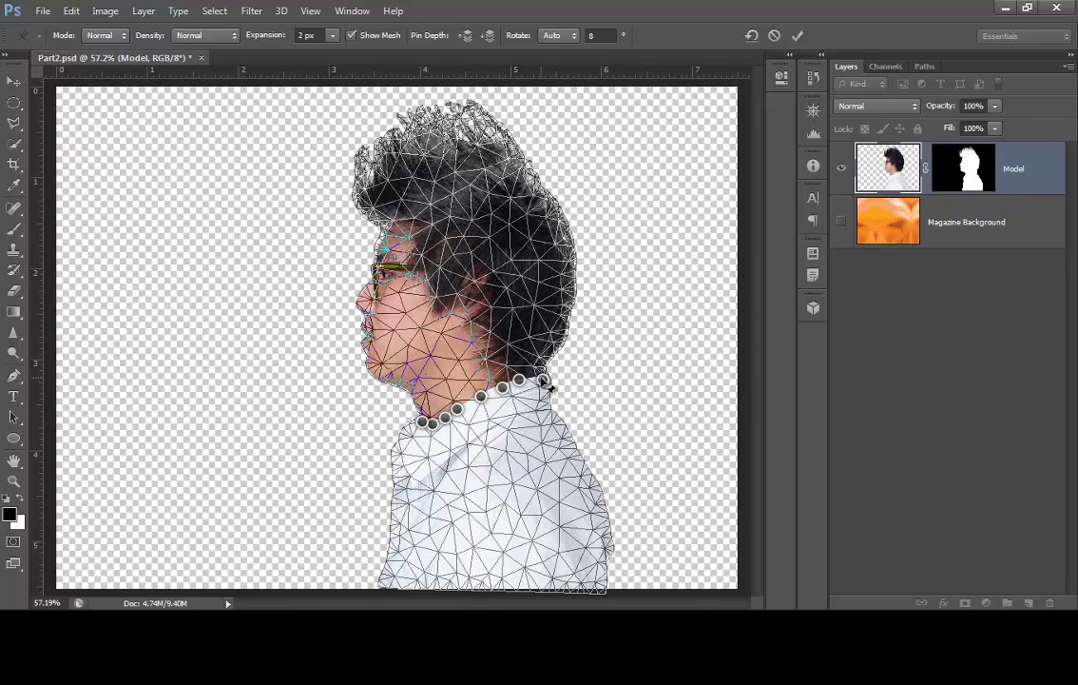
pyautogui.hotkey('ctrl', 'z')
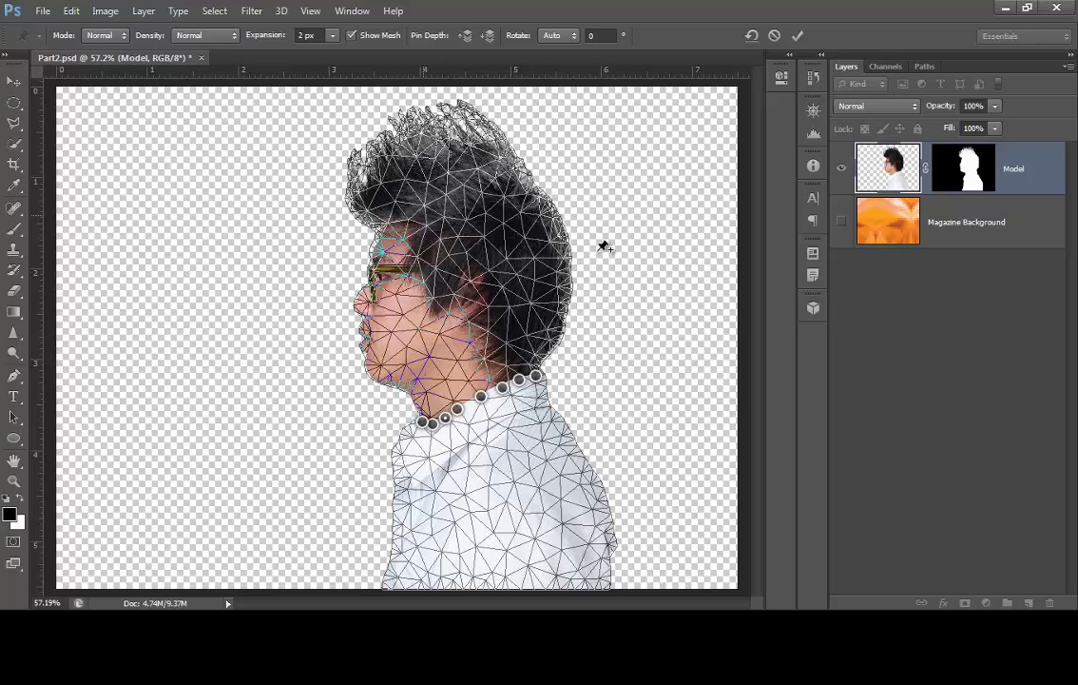
pyautogui.keyDown('alt'); pyautogui.click(543, 384); pyautogui.keyUp('alt')
pyautogui.moveTo(550, 366); pyautogui.dragTo(552, 401)
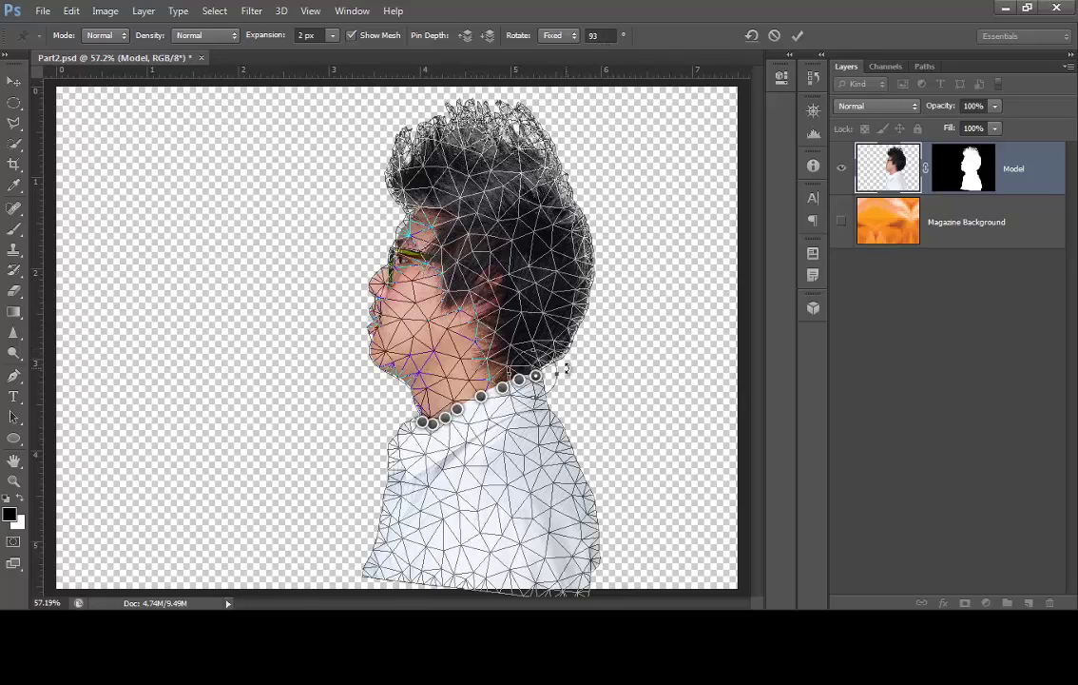
pyautogui.moveTo(568, 379); pyautogui.dragTo(572, 399)
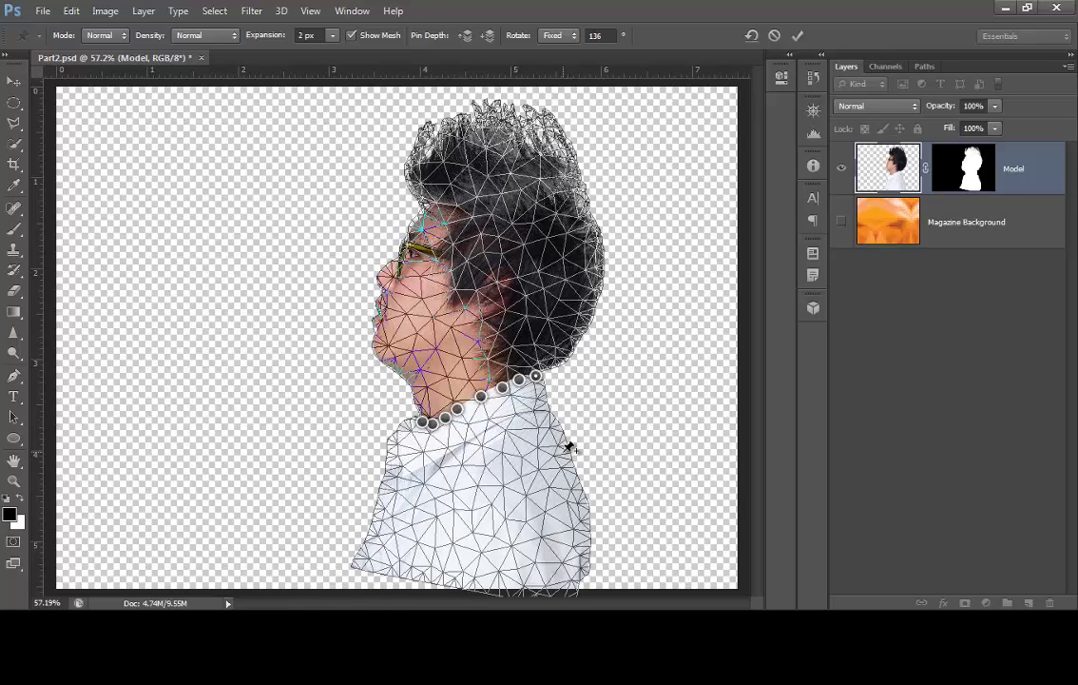
pyautogui.moveTo(568, 447); pyautogui.dragTo(601, 67)
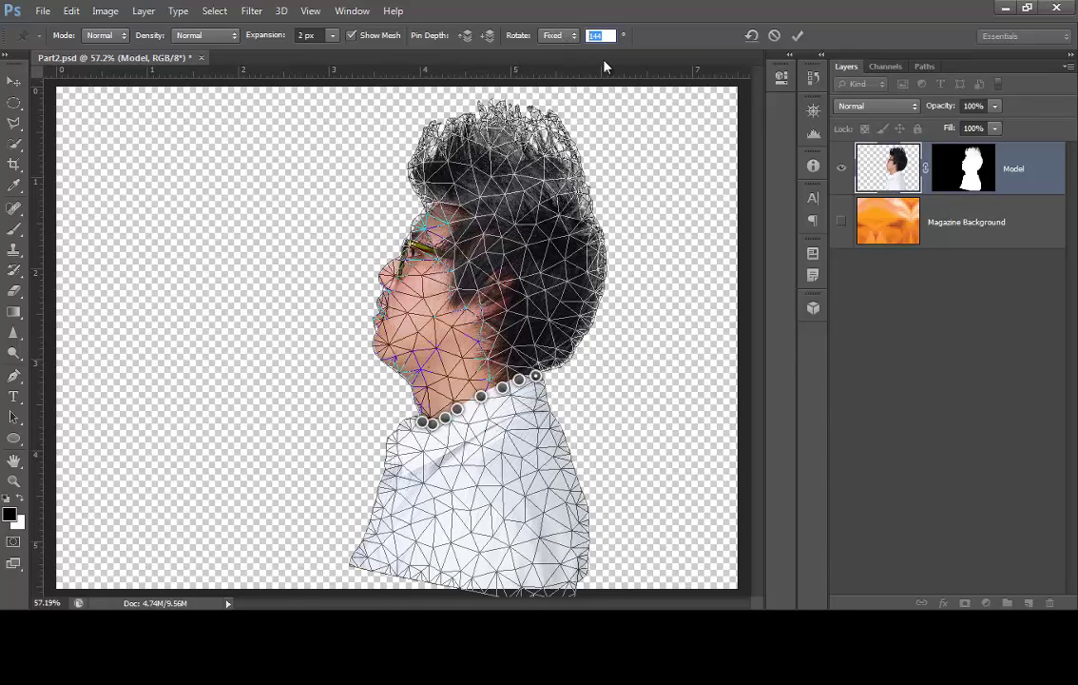
pyautogui.hotkey('ctrl', 'z')
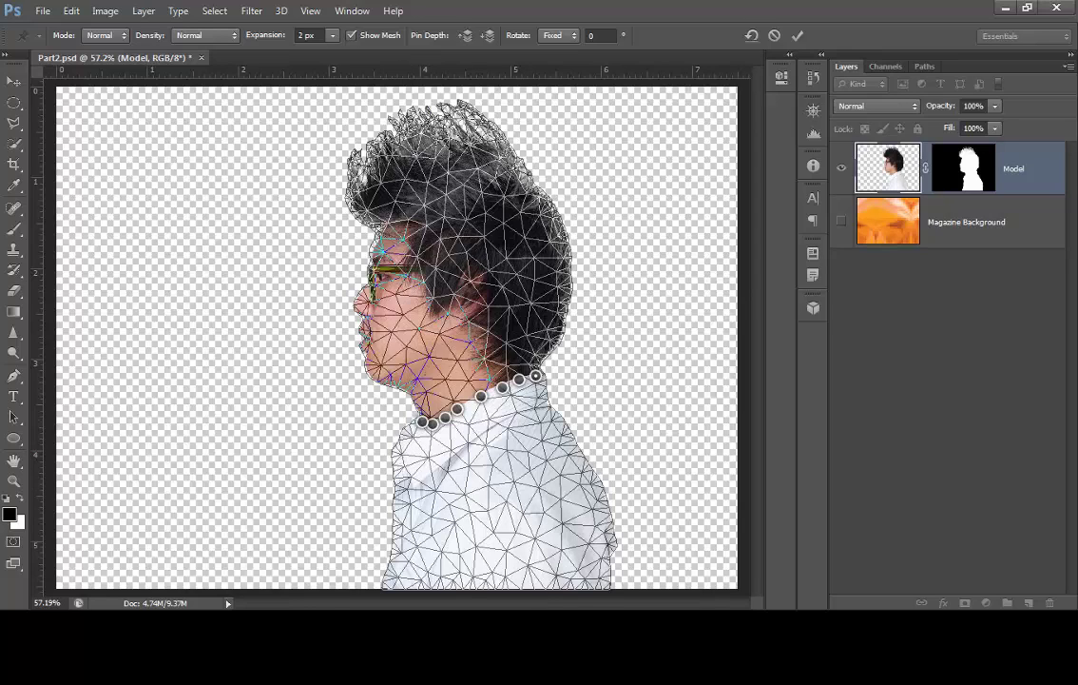
# Add three Puppet Warp pins down the front edge of the collar and three down the back of the shirt
pyautogui.click(408, 430)
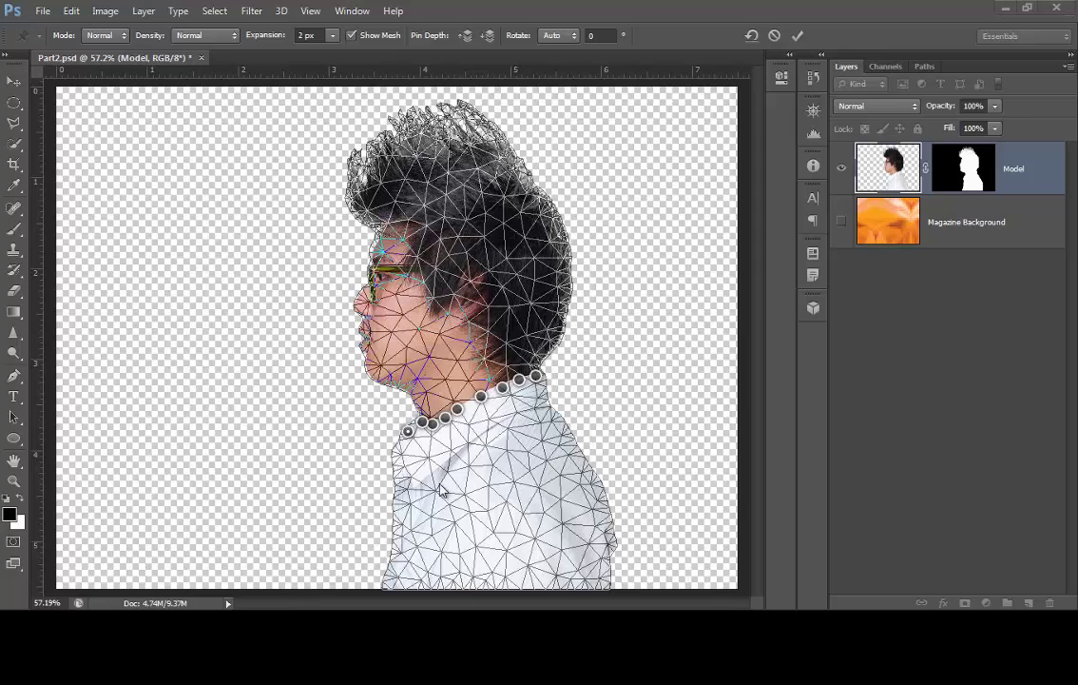
pyautogui.click(398, 449)
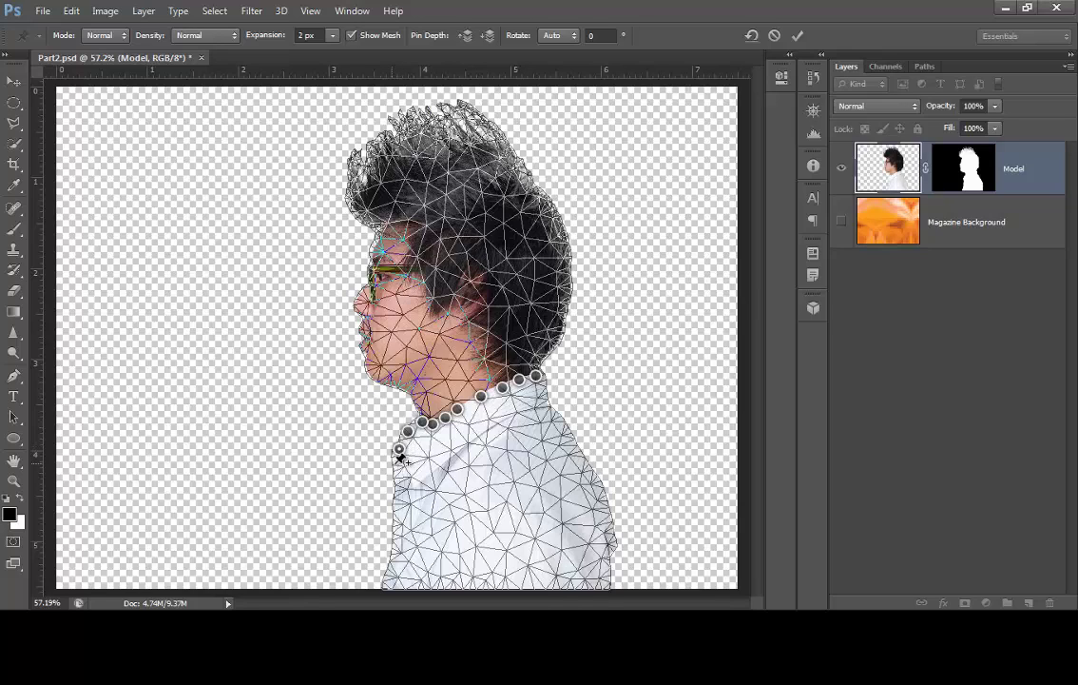
pyautogui.click(397, 466)
pyautogui.click(546, 393)
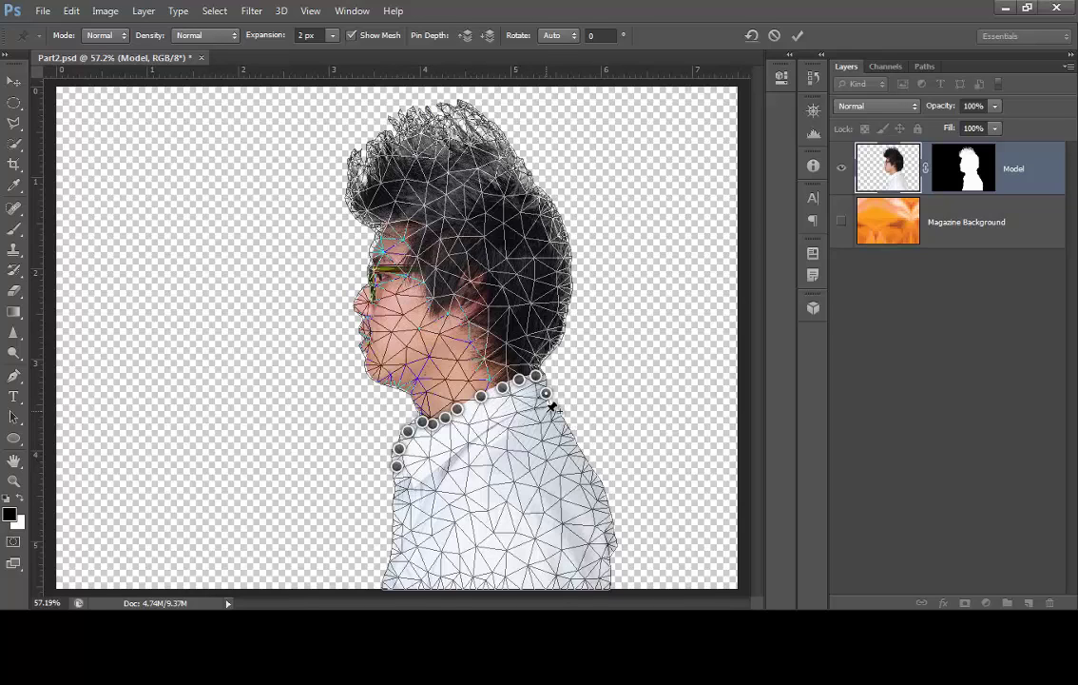
pyautogui.click(549, 415)
pyautogui.click(566, 431)
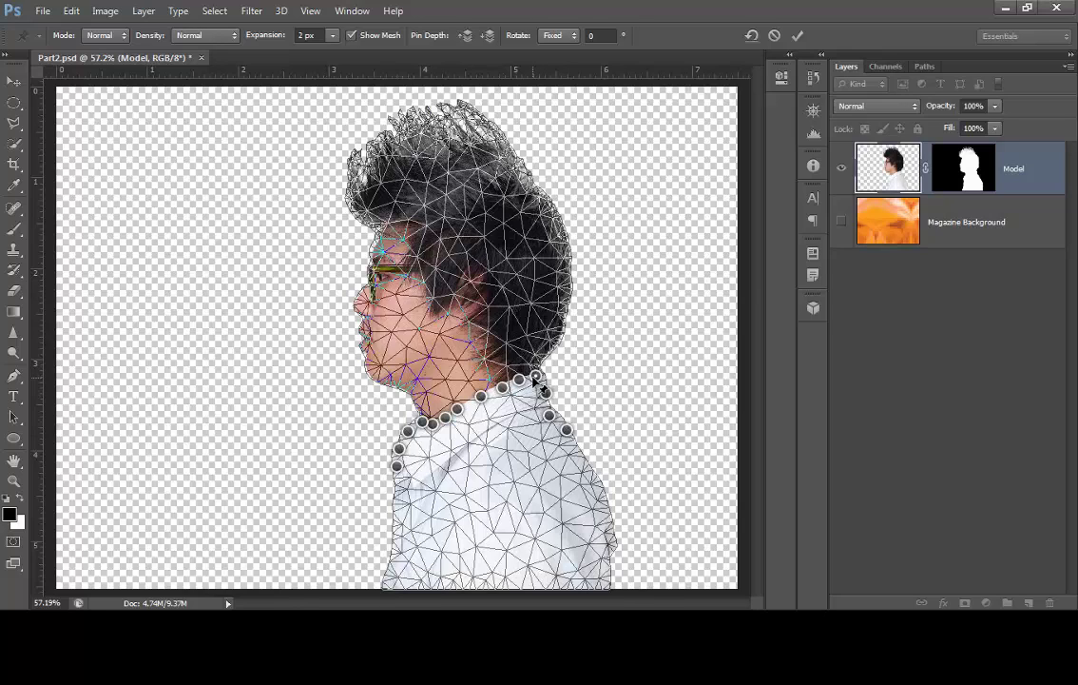
# Tilt the head back by rotating the pin at the collar's rear top corner about 124 degrees, and save the document
pyautogui.click(537, 379)
pyautogui.moveTo(556, 367); pyautogui.dragTo(490, 392)
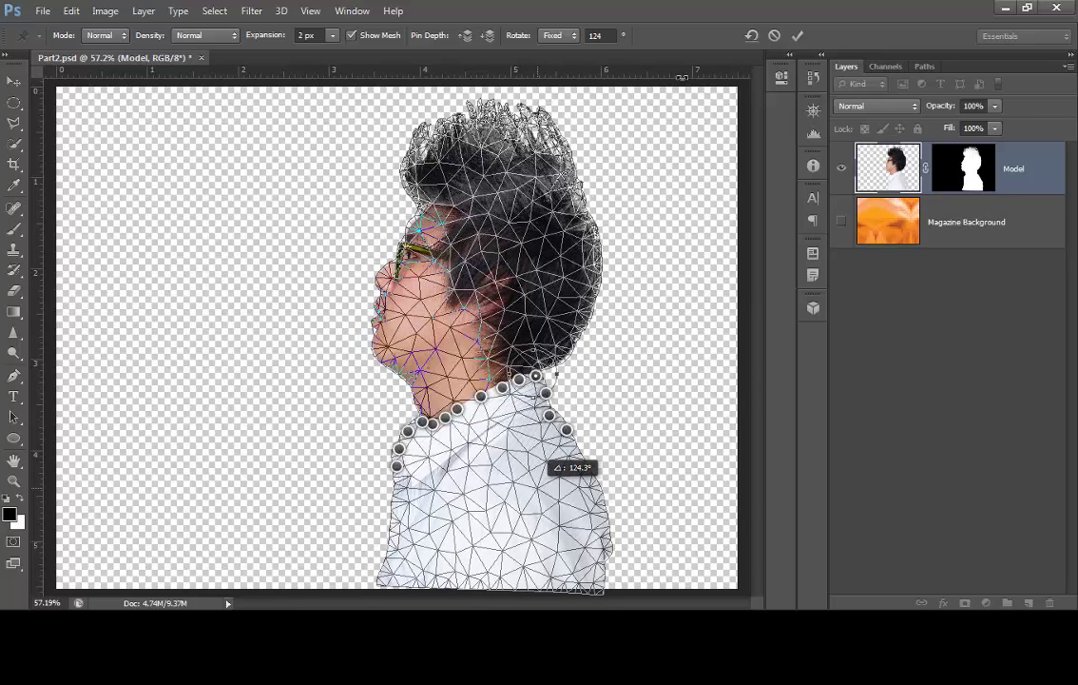
pyautogui.click(775, 35)
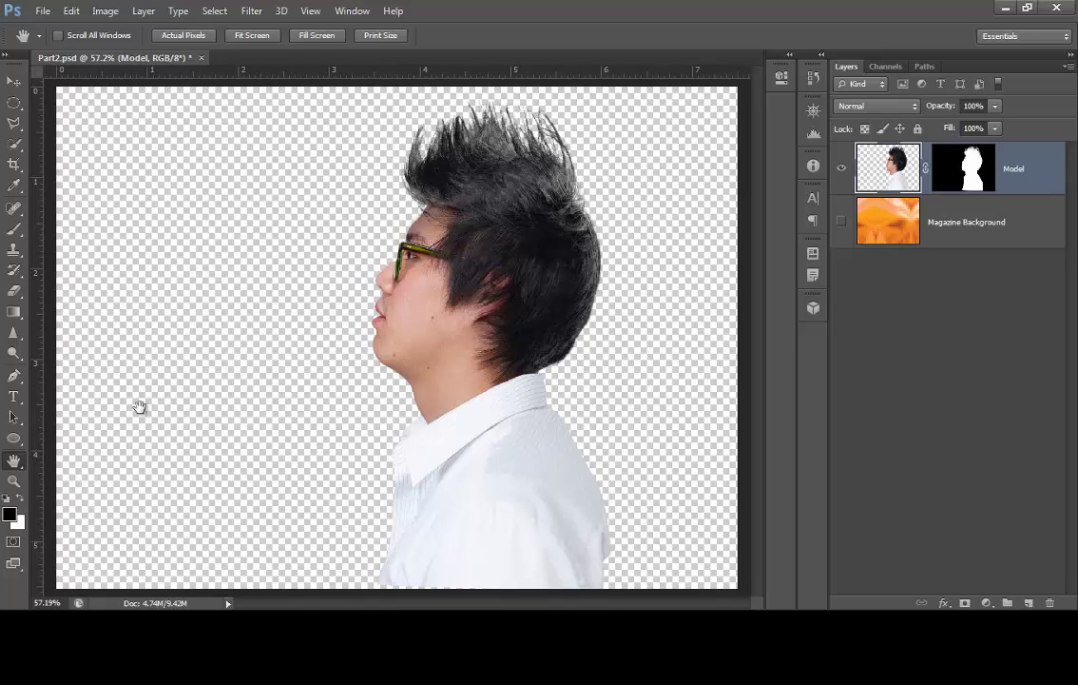
pyautogui.click(42, 12)
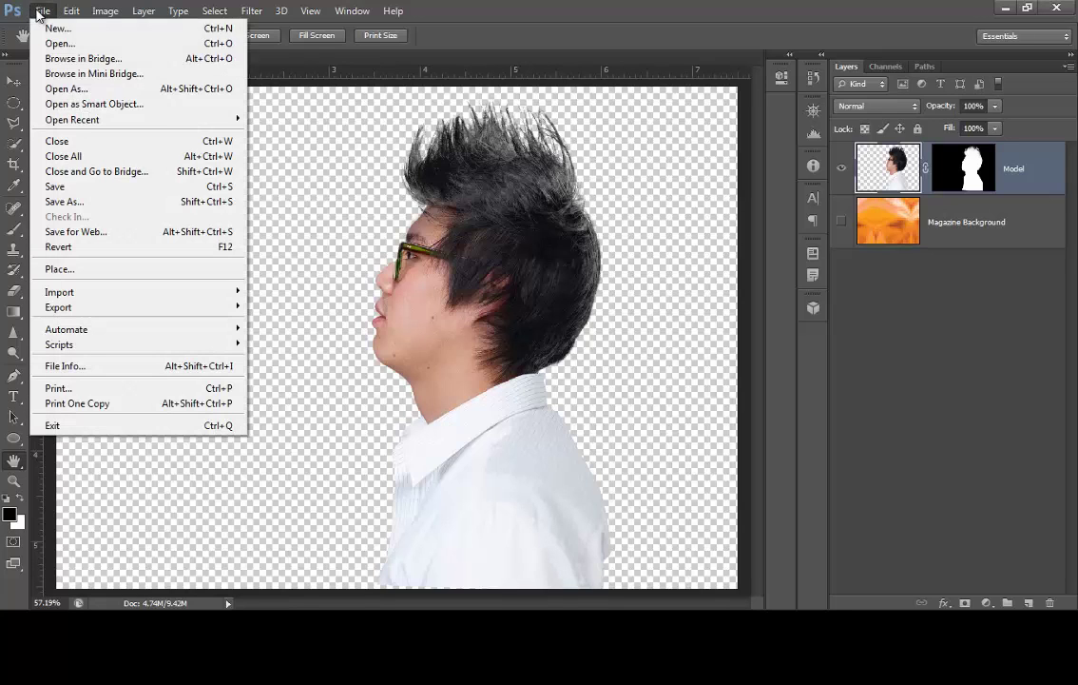
pyautogui.click(62, 186)
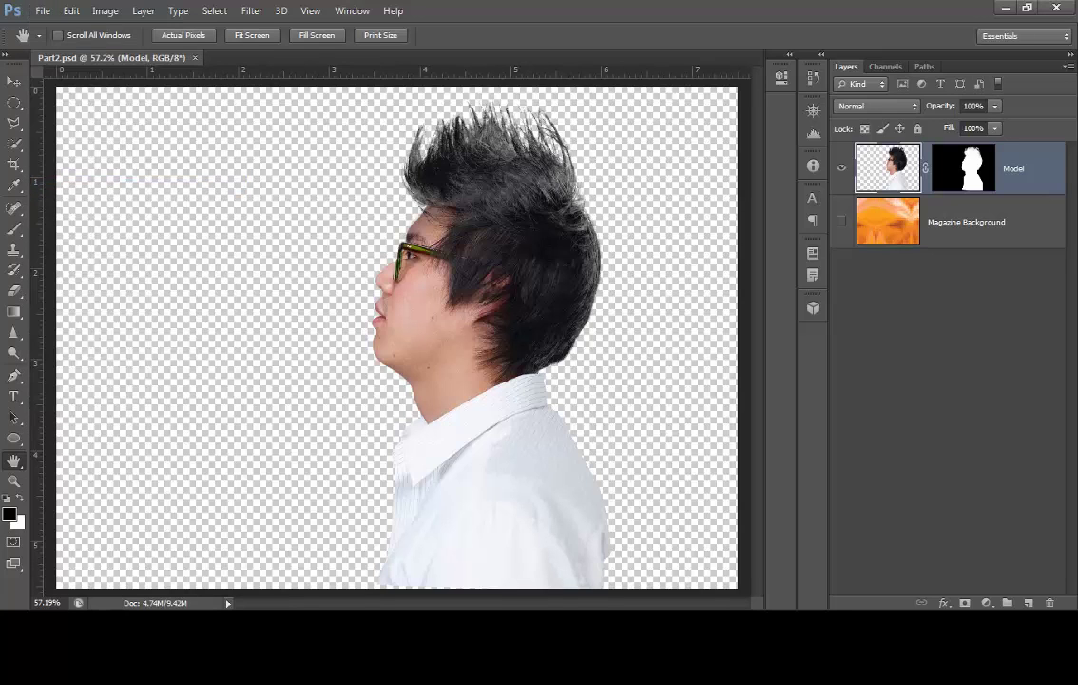